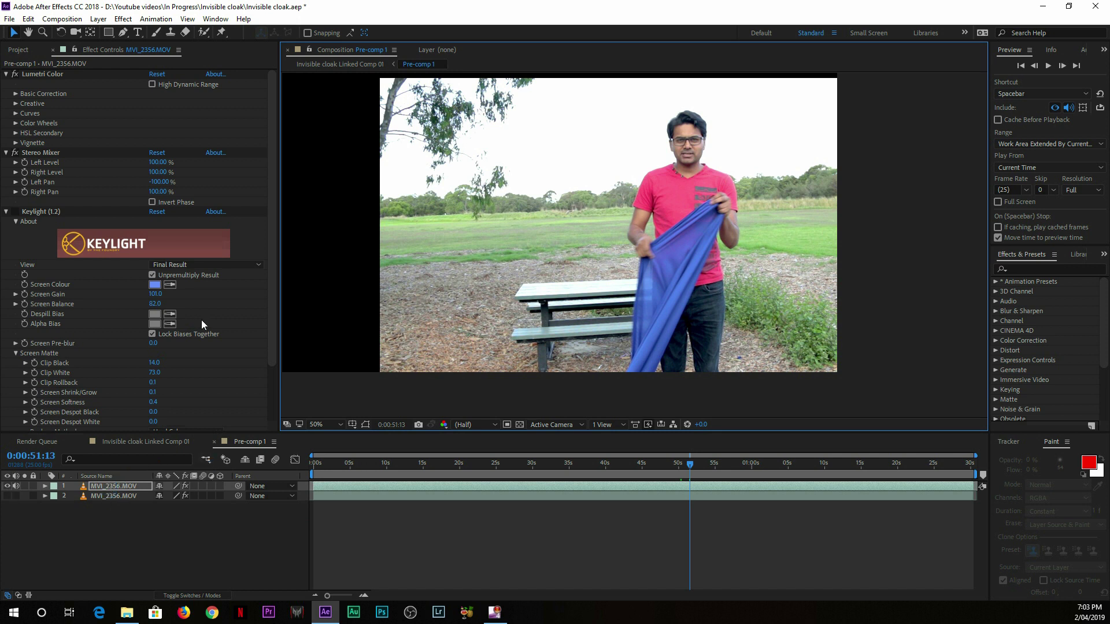
Step: Show the clean background plate on layer 2, hide layer 1, and preview the empty park
click(114, 496)
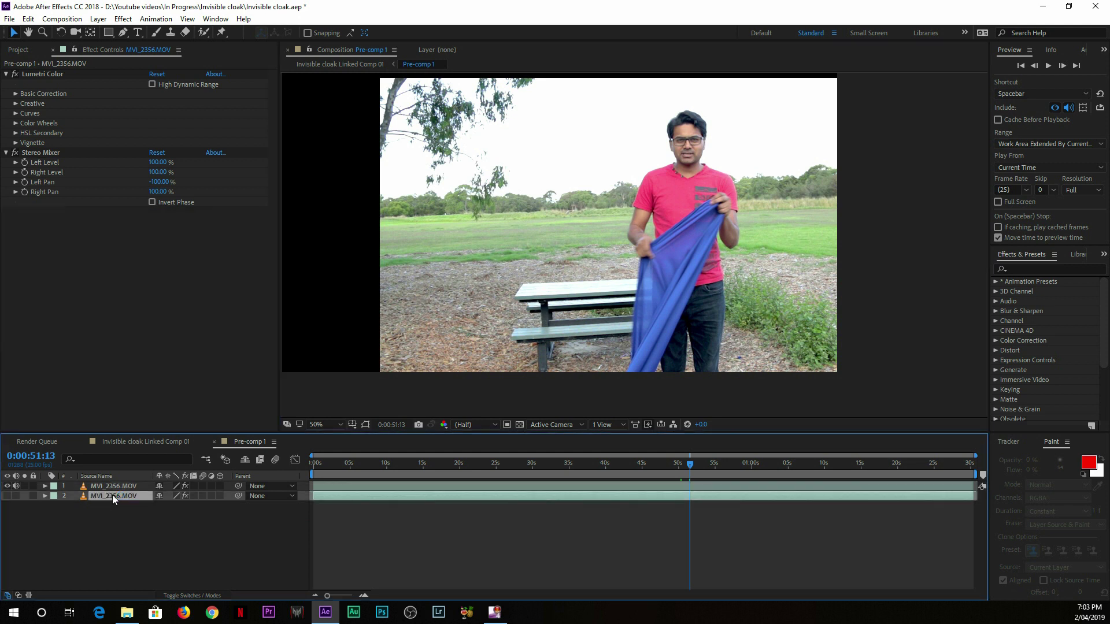
click(7, 495)
click(6, 486)
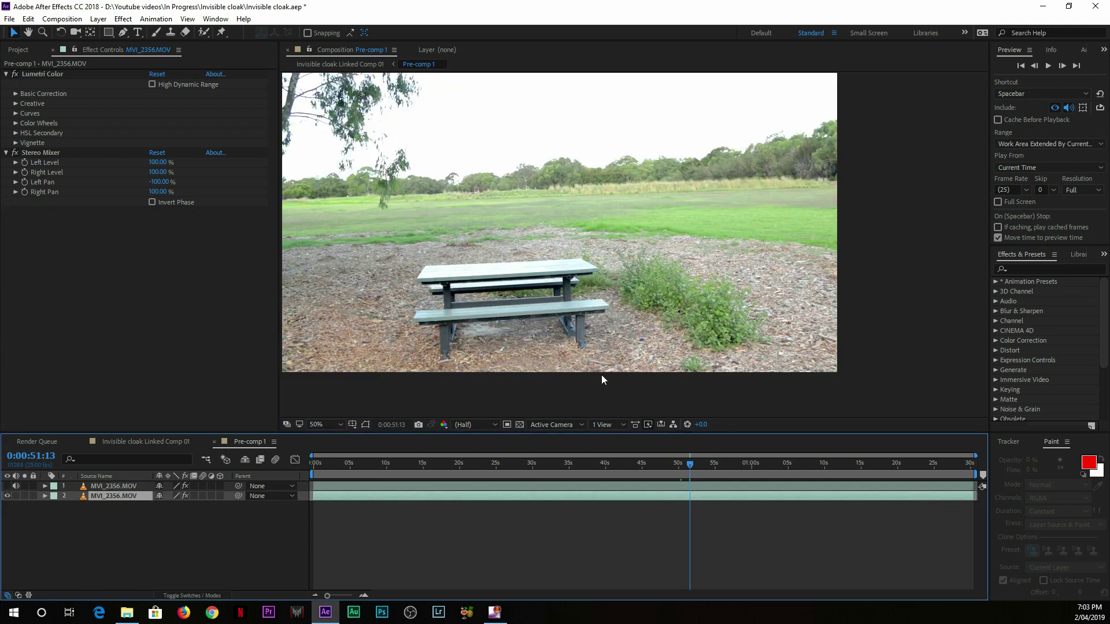
drag(605, 463, 584, 472)
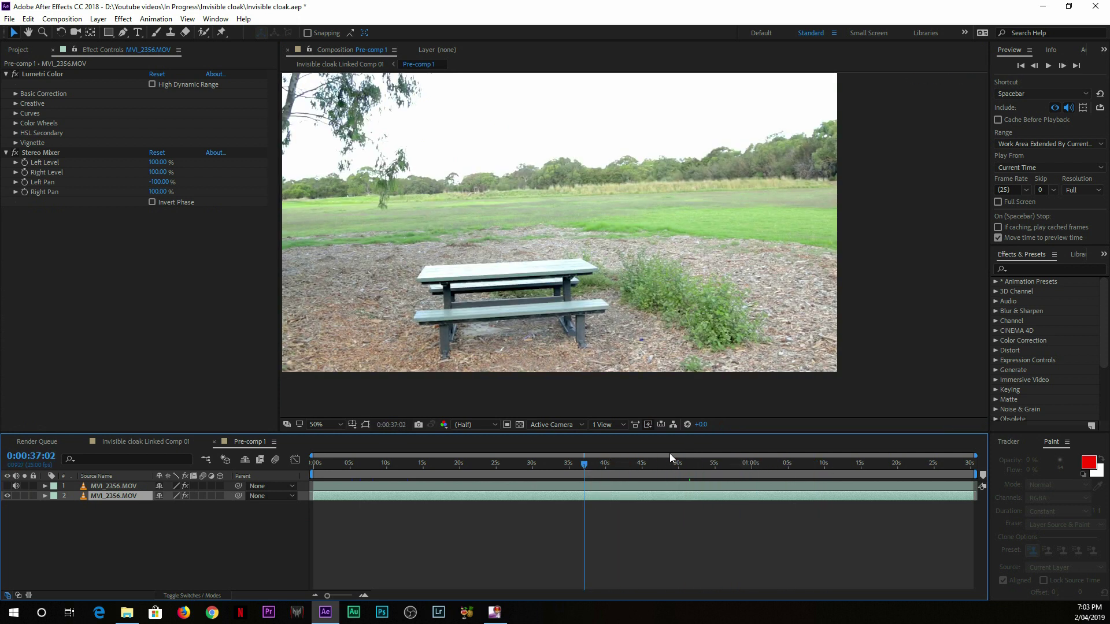
key(space)
key(space)
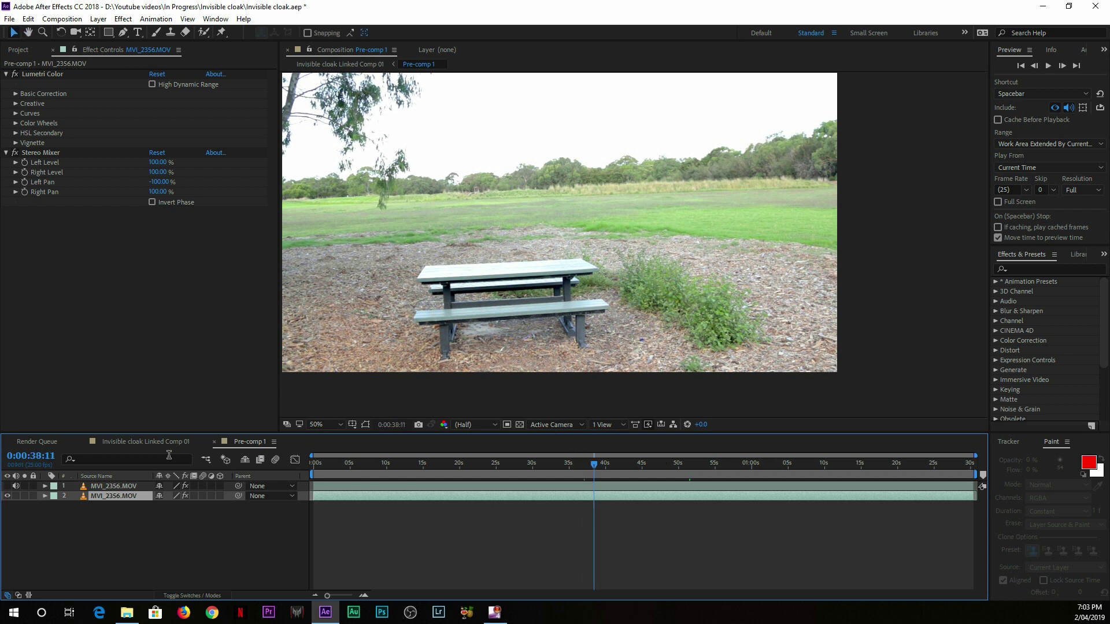
Step: Mute layer 1's audio and preview the background plate again
click(16, 486)
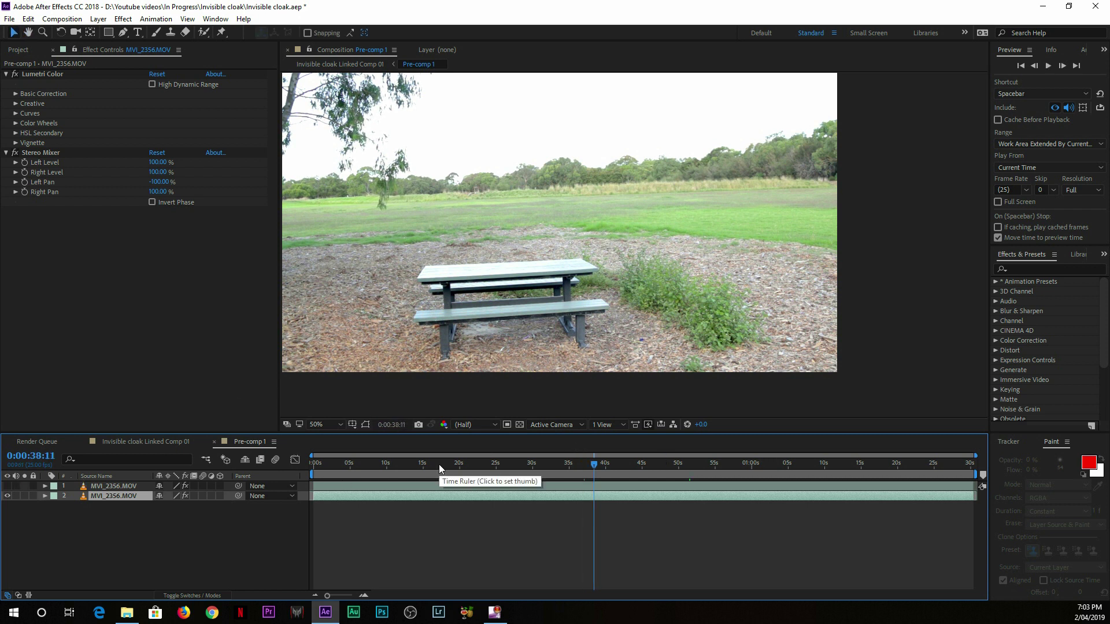
key(space)
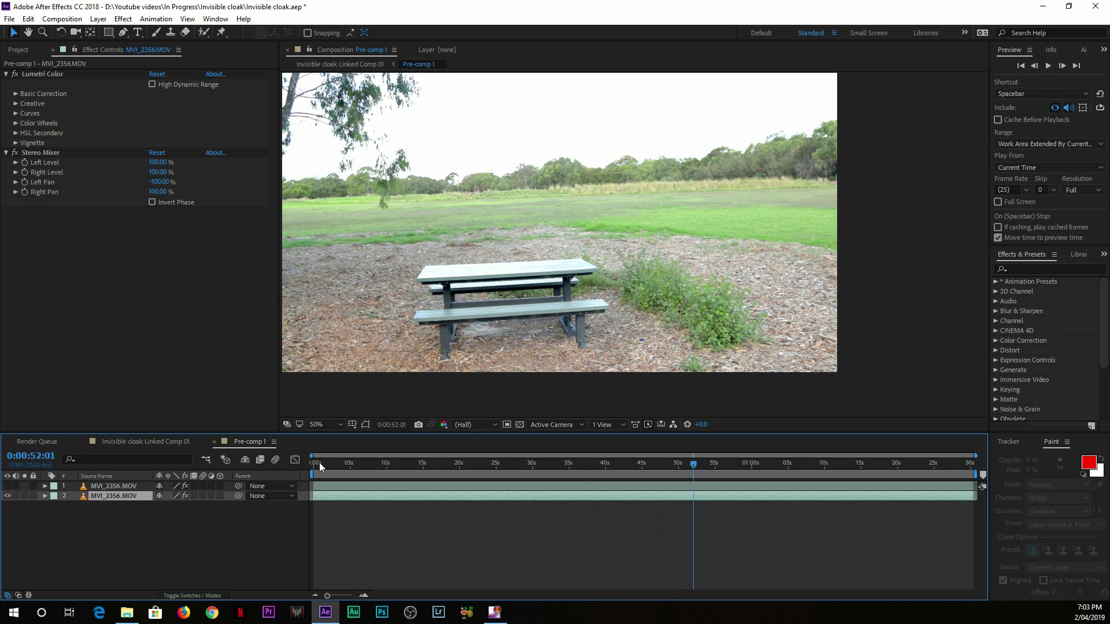
key(space)
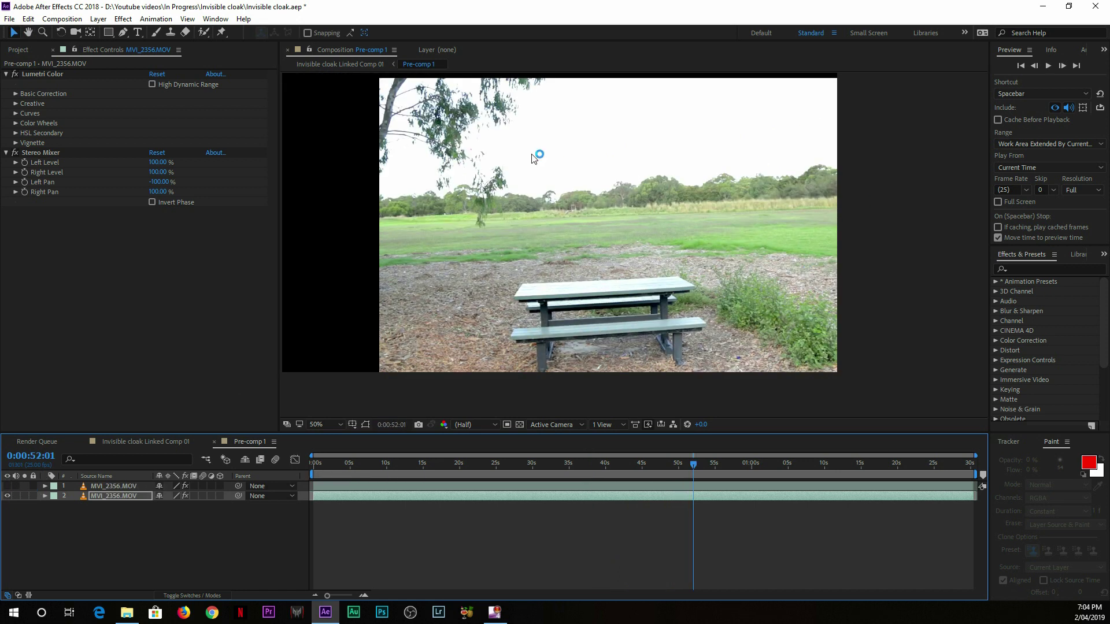
Step: Unhide the cloak clip on layer 1 and apply Keylight (1.2), found by searching 'keyli'
click(8, 486)
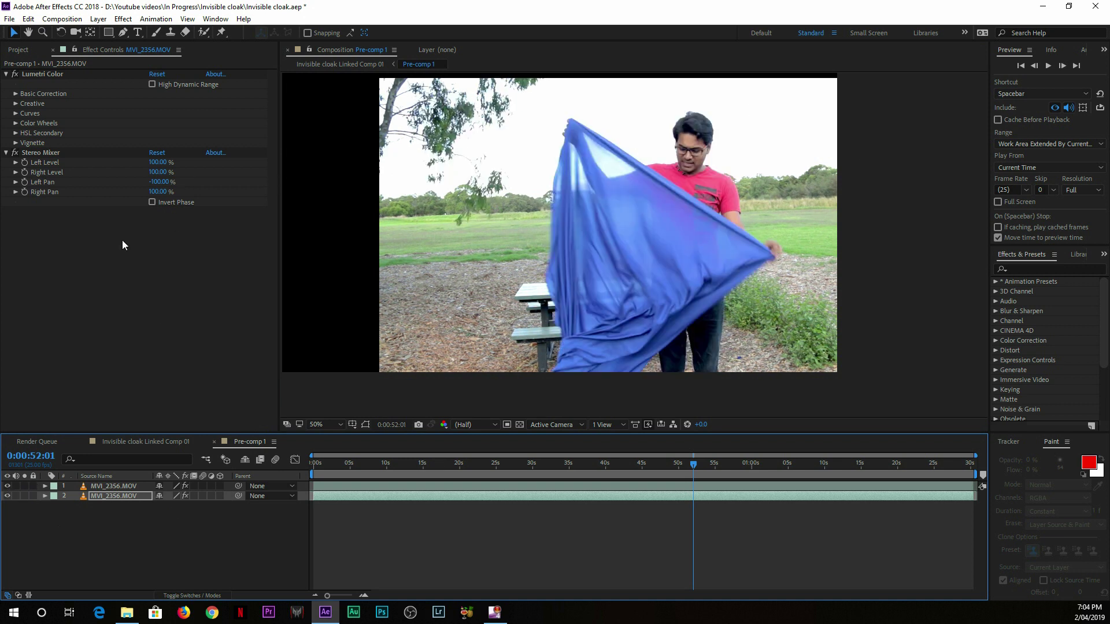
drag(137, 495, 137, 486)
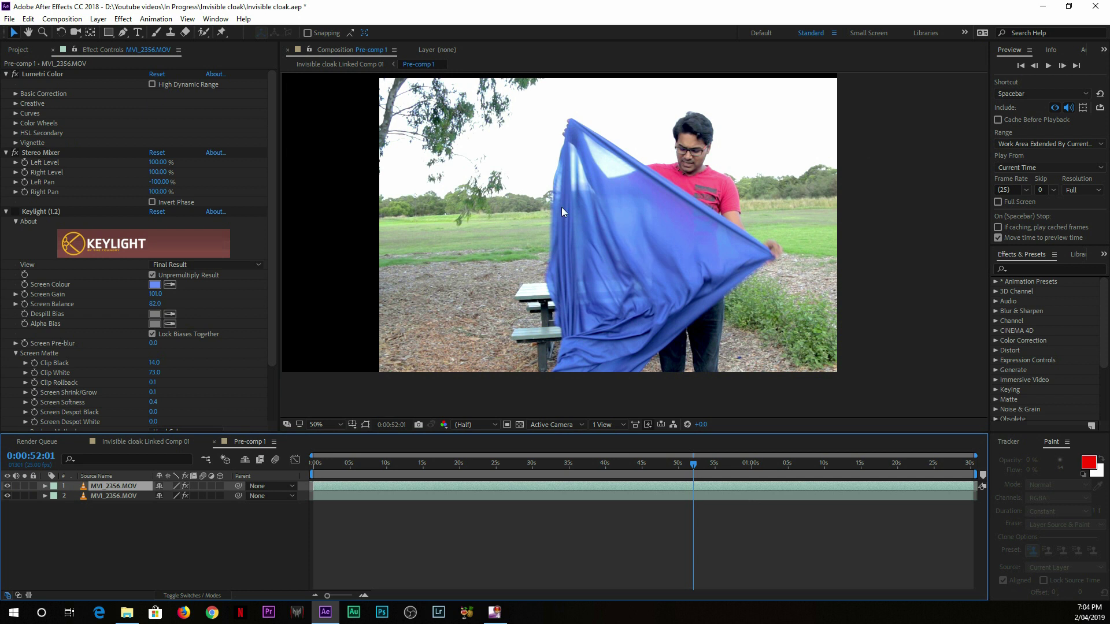
click(1039, 267)
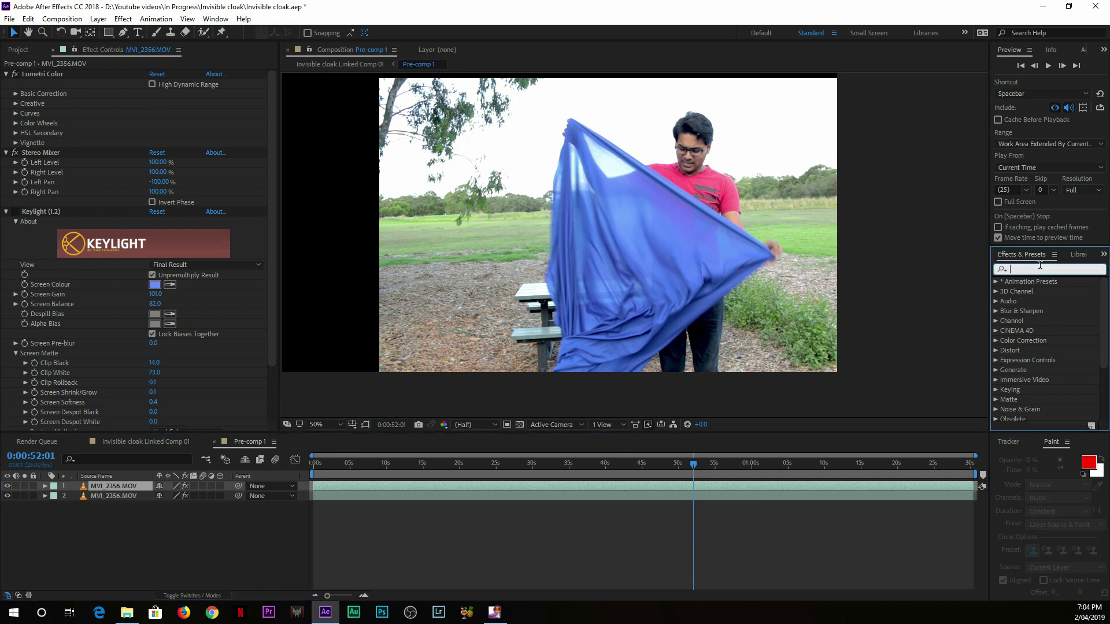
text(key)
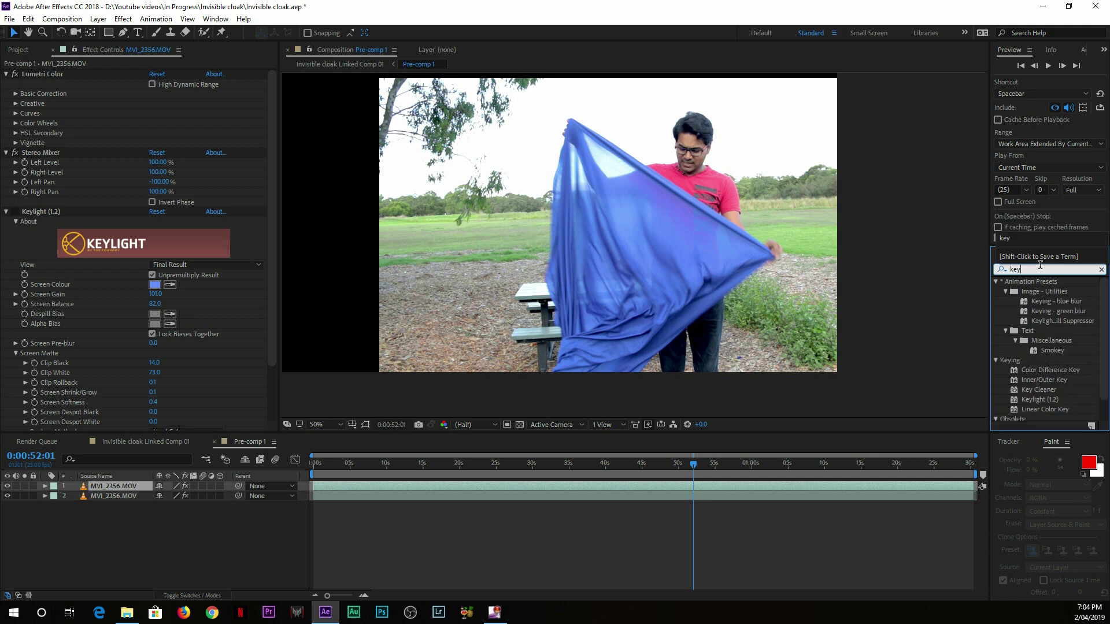
text(light)
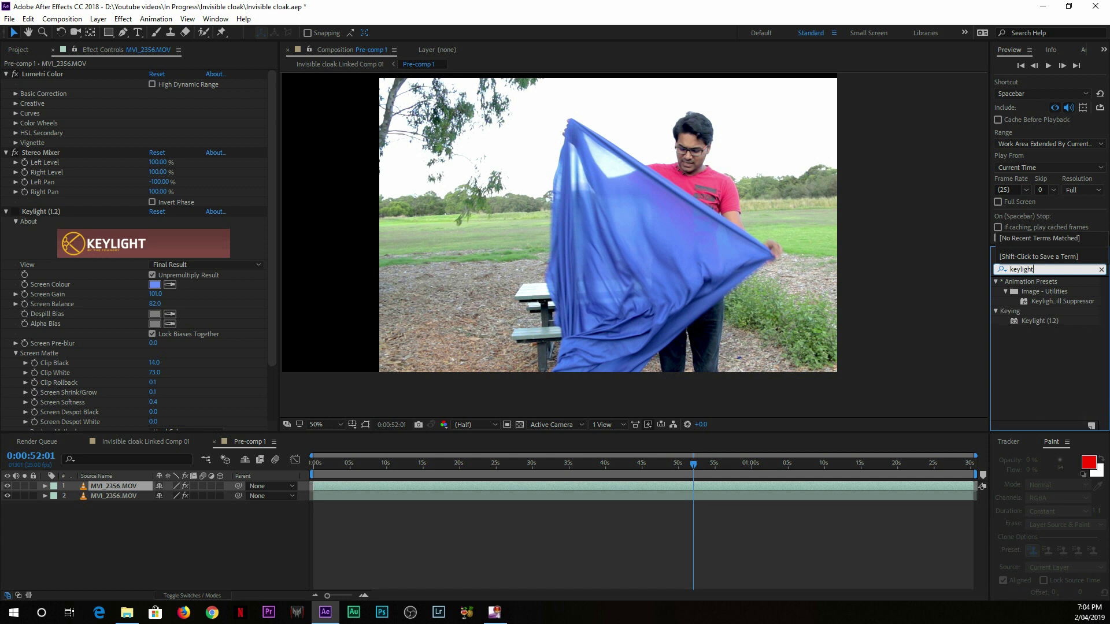
click(1045, 320)
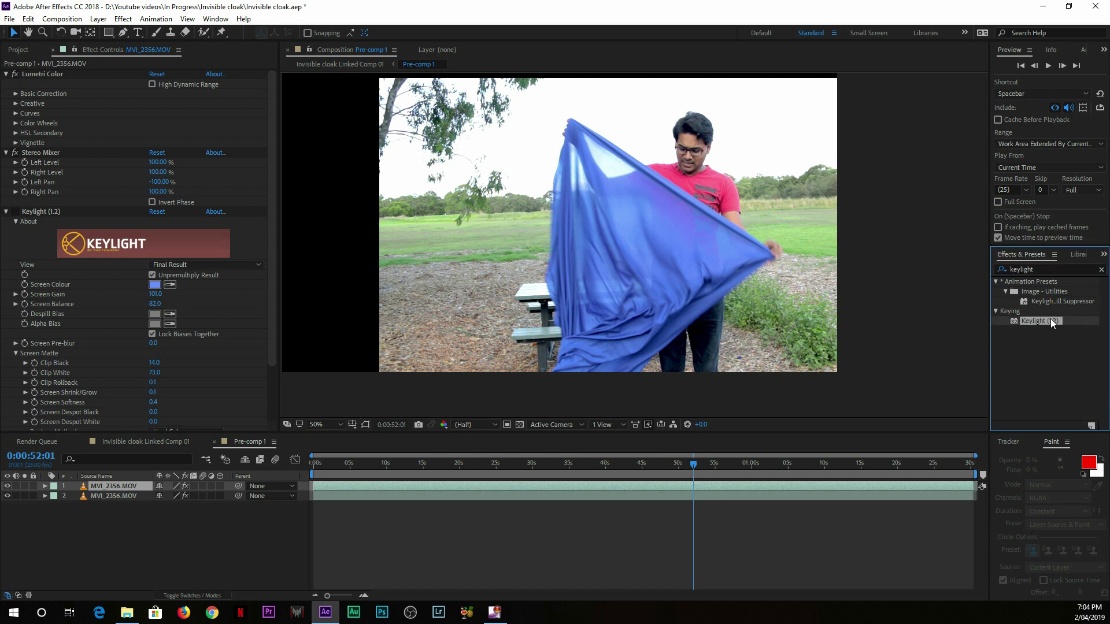
drag(1049, 317, 846, 303)
Step: Set Keylight's Screen Colour by sampling the blue cloth, then review the key at 0:00:46:10
click(170, 286)
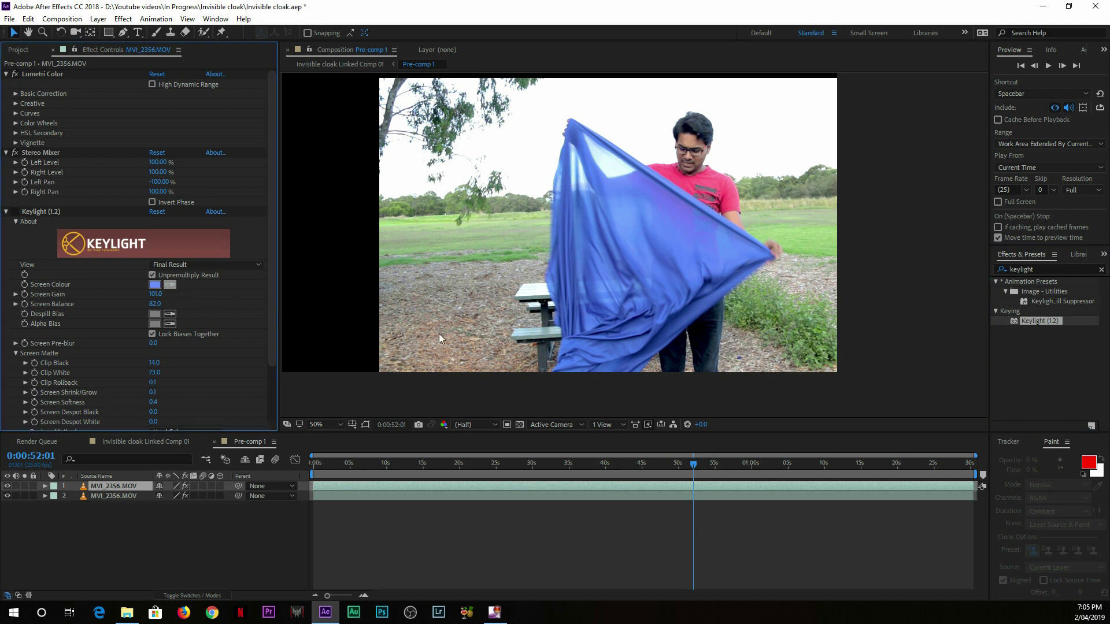
click(170, 284)
click(640, 241)
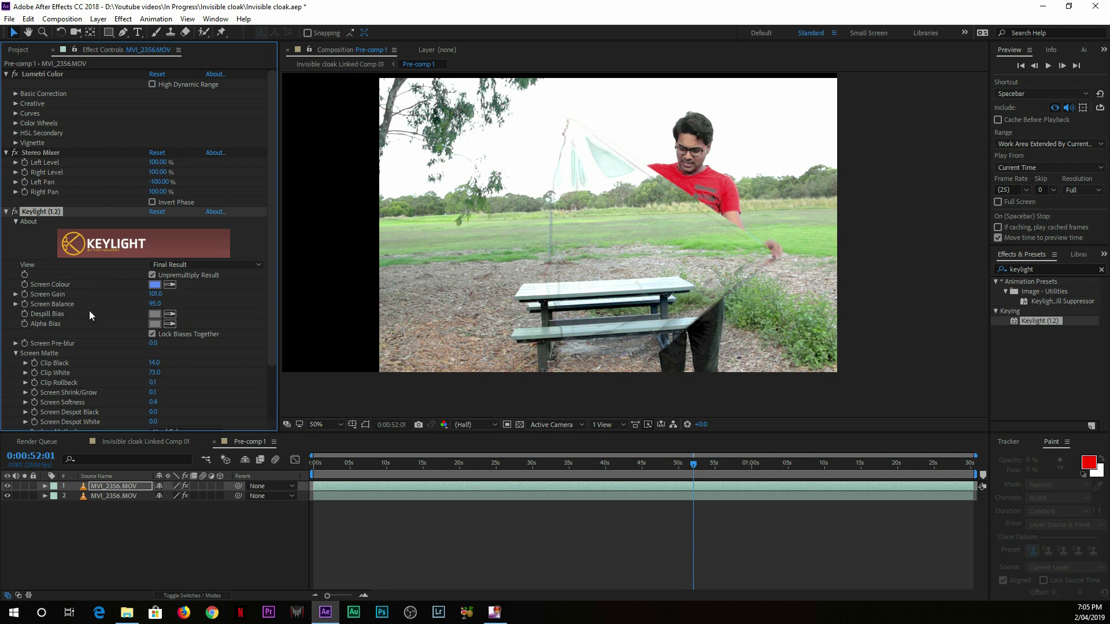
scroll(249, 320, down, 3)
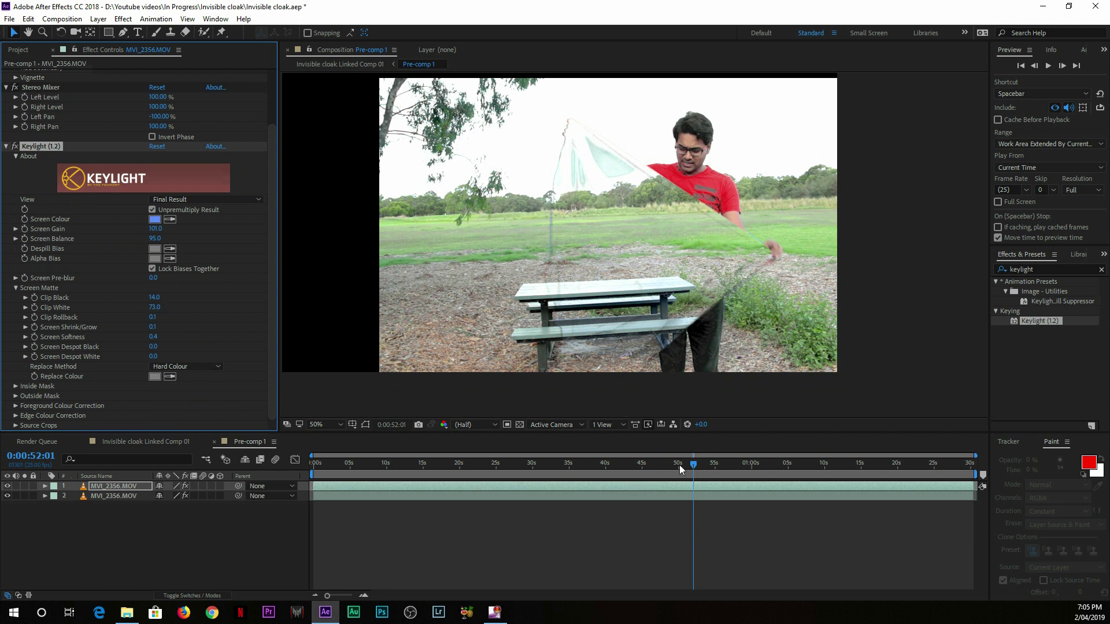
drag(684, 469, 649, 469)
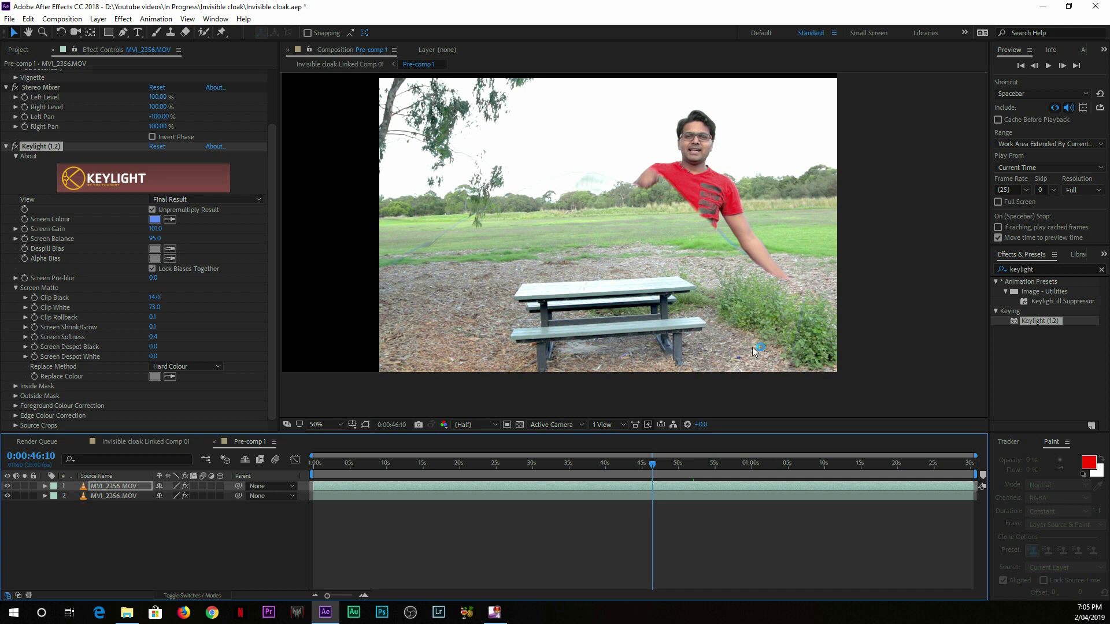
Step: Hide the background plate layer to inspect the keyed cloak against black
click(7, 496)
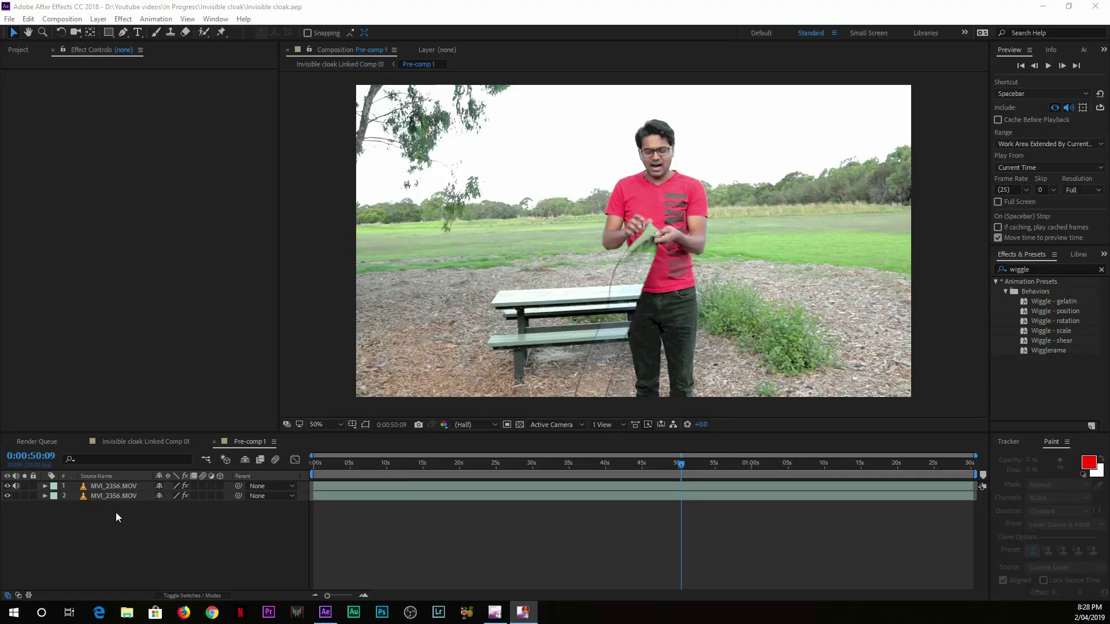
Step: Select both clip layers and choose Pre-compose from their context menu
drag(116, 512, 128, 488)
right_click(127, 487)
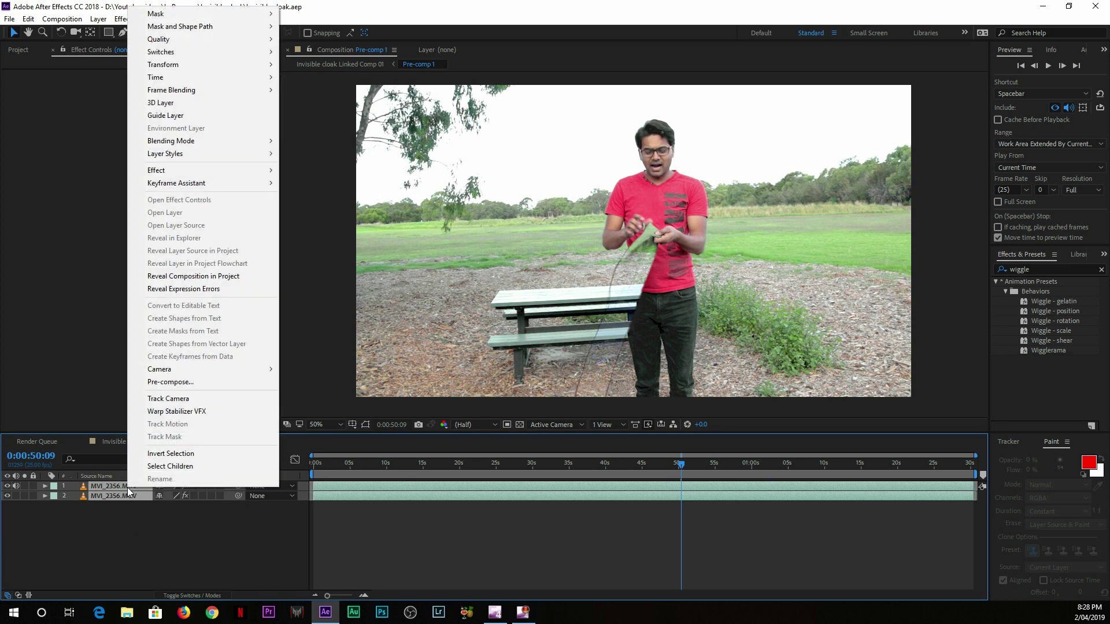
click(170, 382)
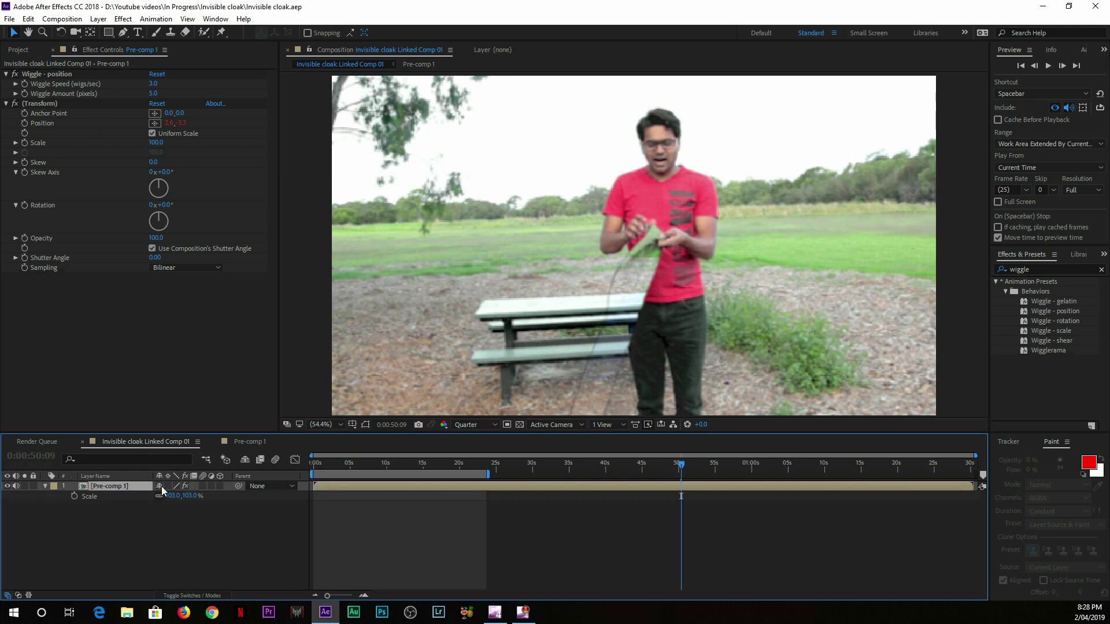
Step: Search 'wiggle' and apply the Wiggle - position behavior preset to the Pre-comp 1 layer
click(1043, 276)
click(1101, 270)
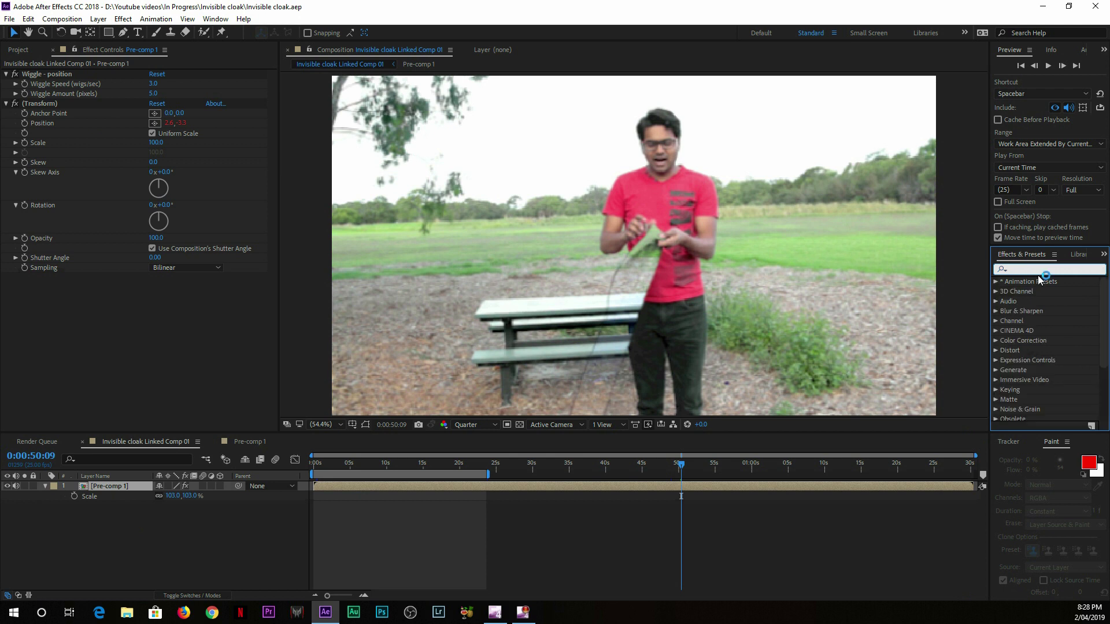
click(1042, 267)
text(wiggl)
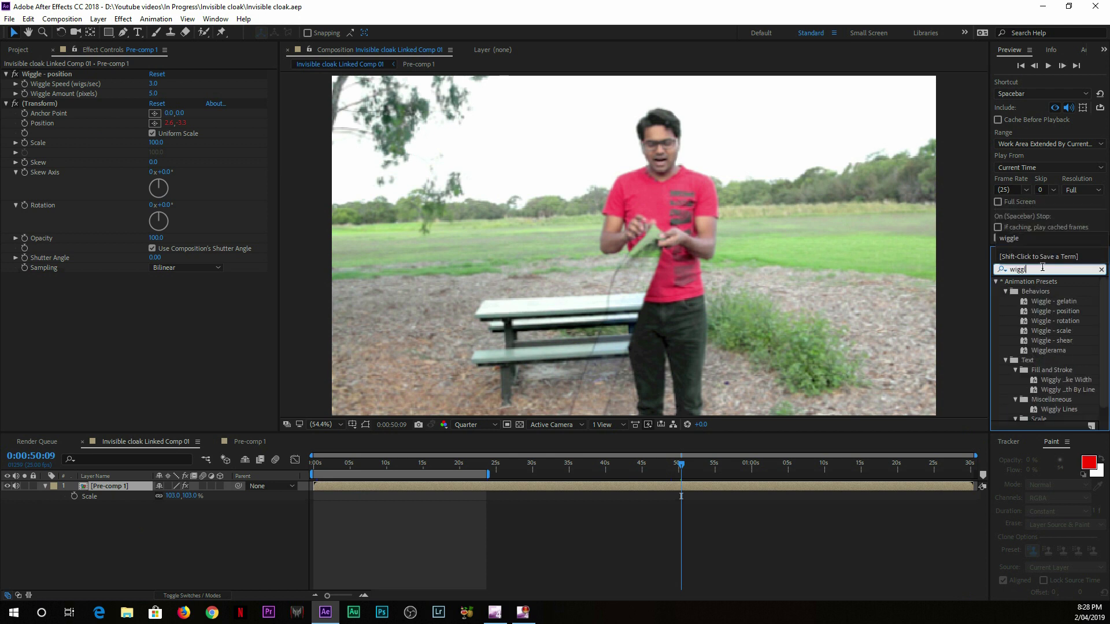
text(e)
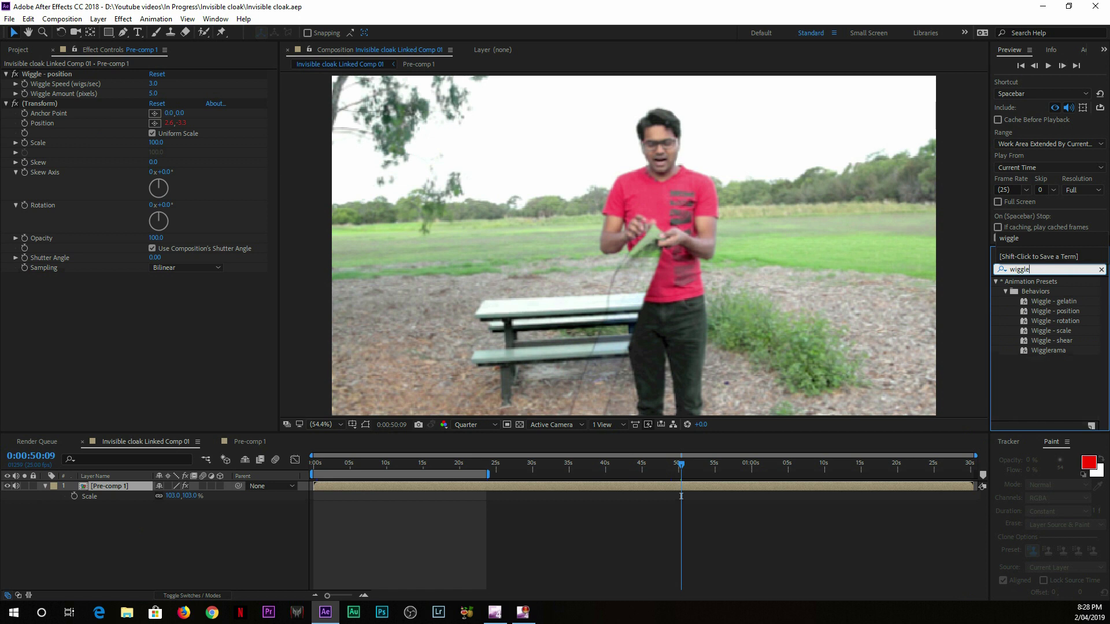
click(1069, 311)
mouse_move(1069, 311)
mouse_down()
mouse_move(702, 223)
mouse_move(598, 180)
mouse_move(559, 216)
mouse_move(654, 259)
mouse_move(1083, 327)
mouse_up()
click(78, 132)
click(36, 75)
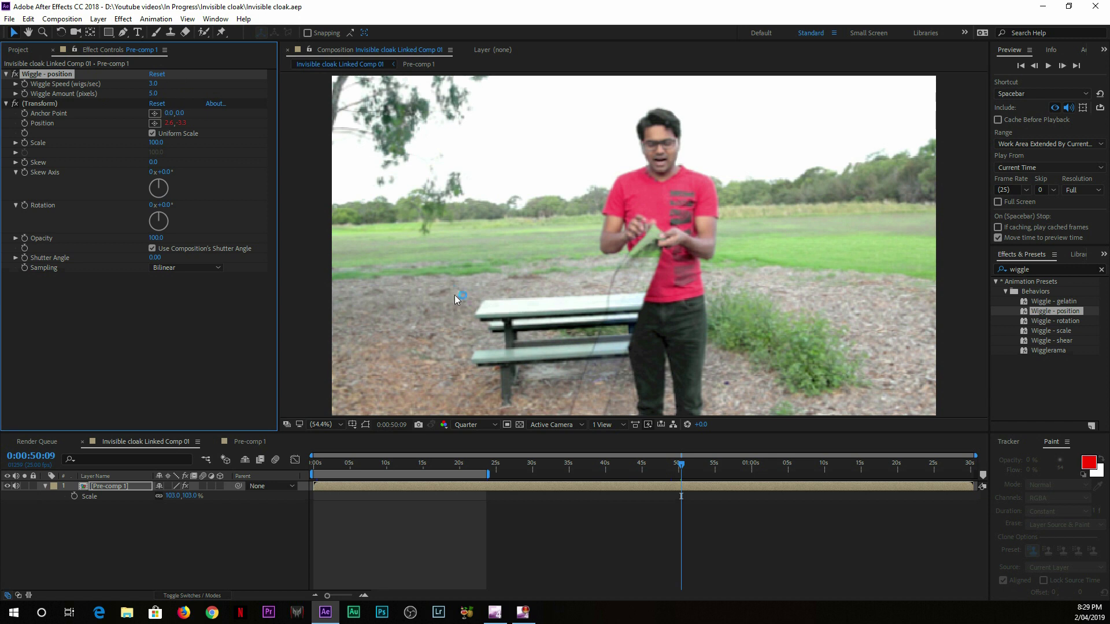
drag(414, 464, 382, 465)
key(space)
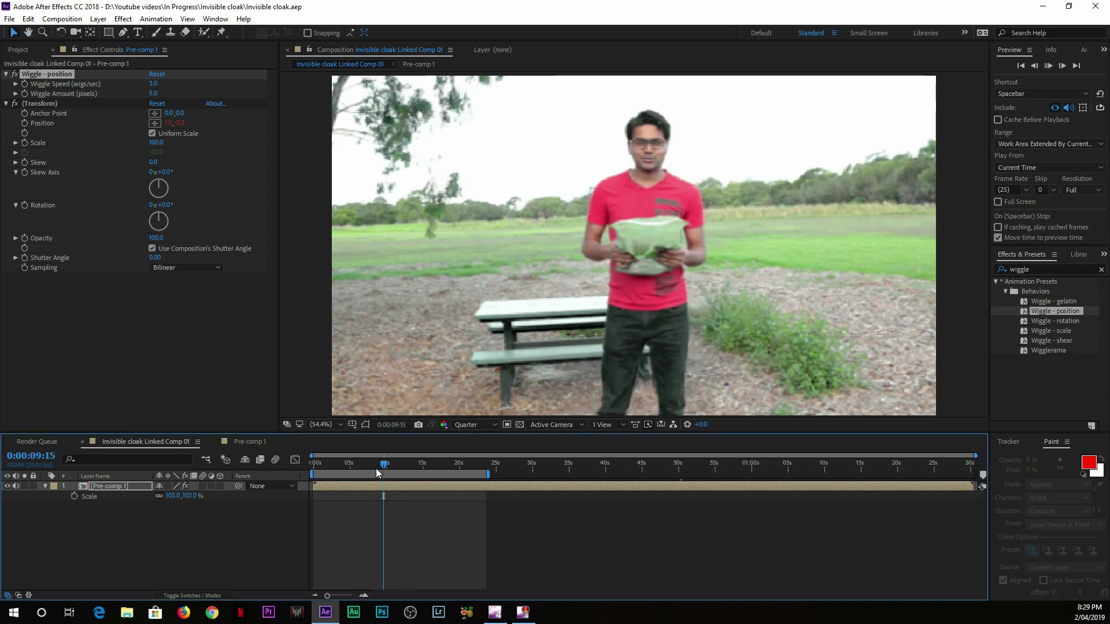
key(space)
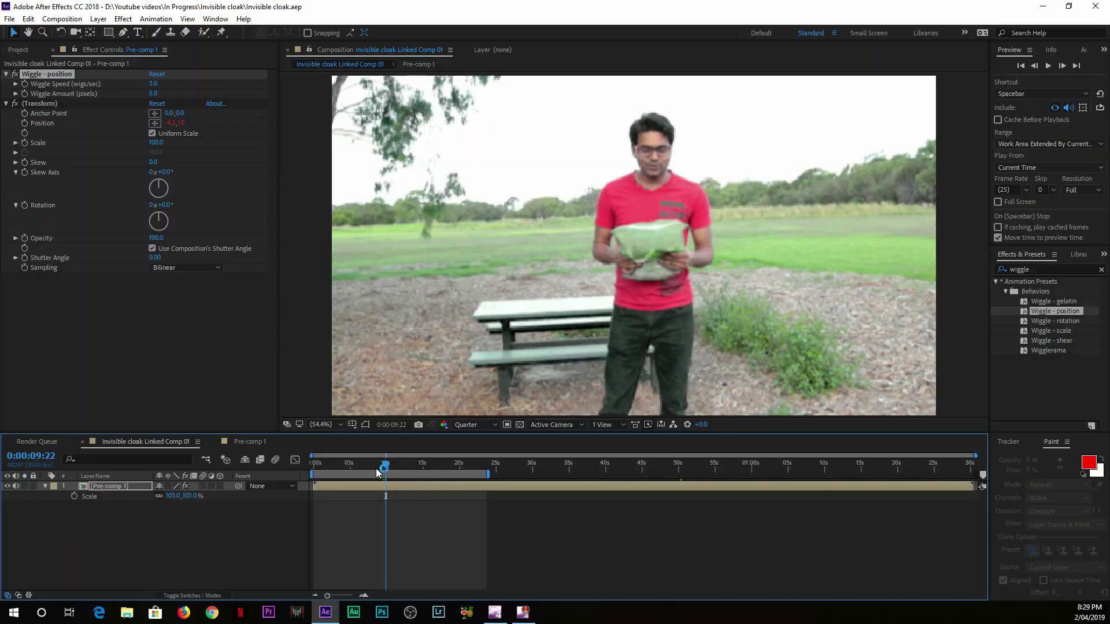